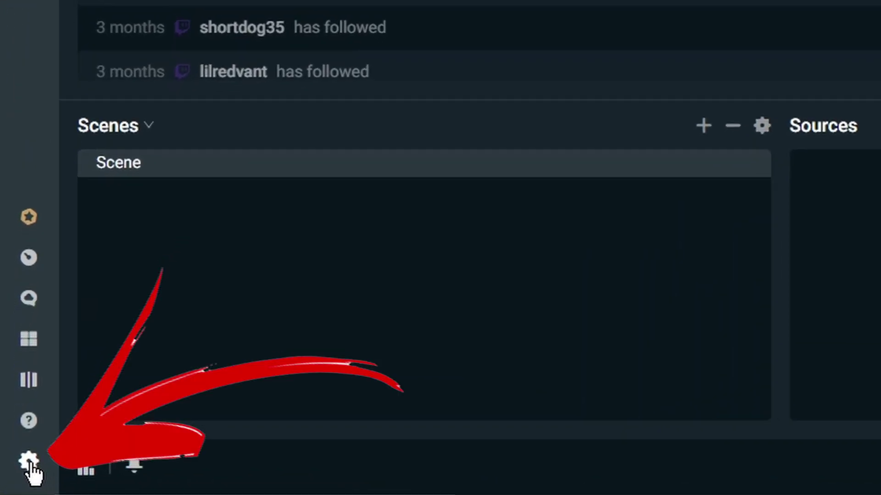
click(29, 462)
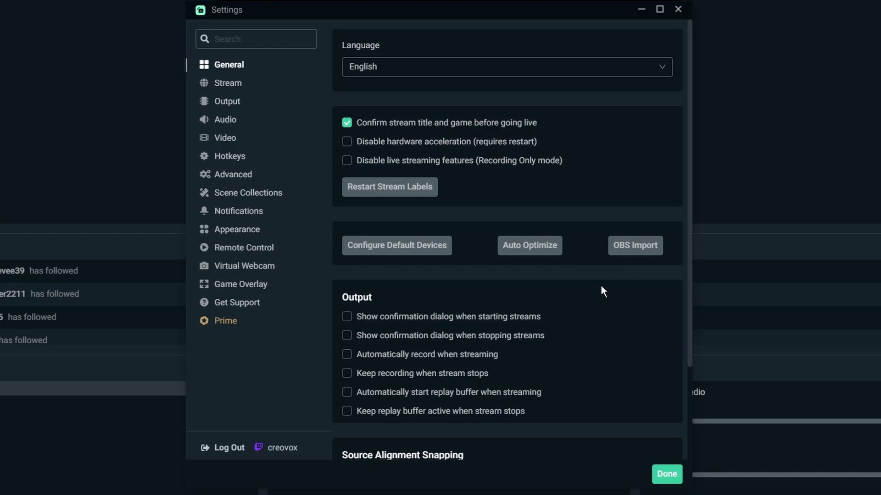
Scroll down the General settings page past the source alignment snapping options.
scroll(584, 302, down, 3)
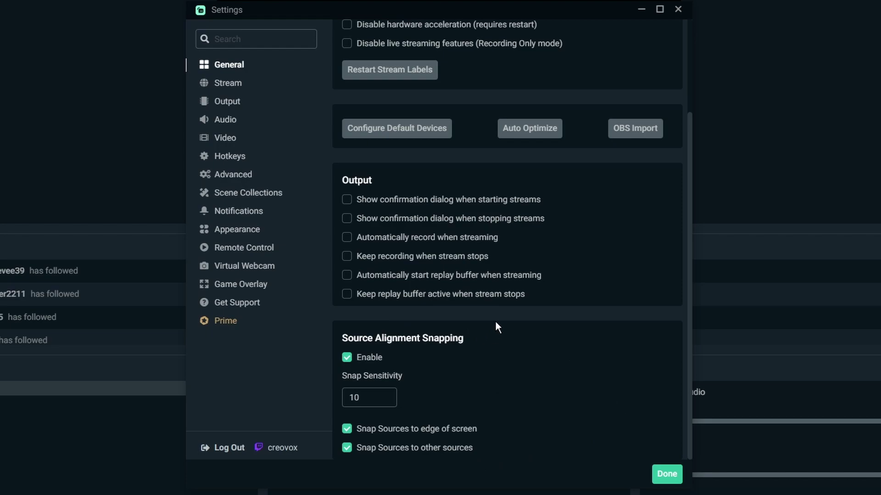
Open the Stream settings' custom ingest options and look over the stream type list.
click(219, 87)
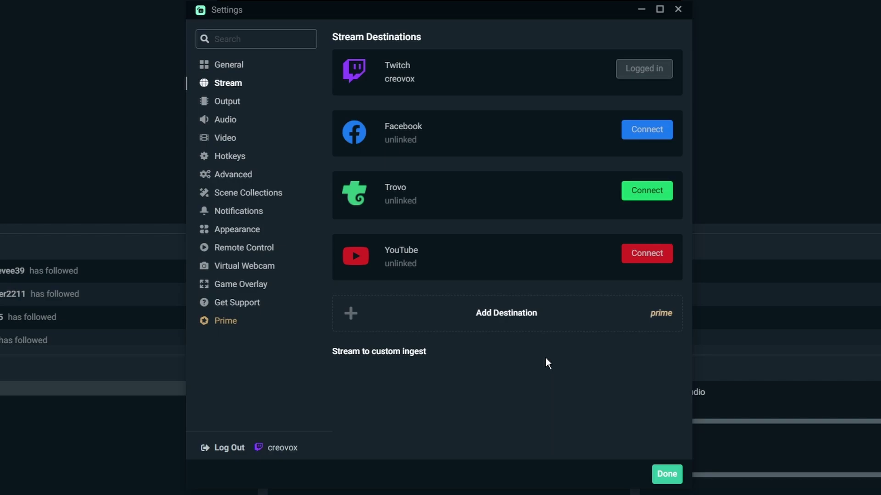
click(385, 355)
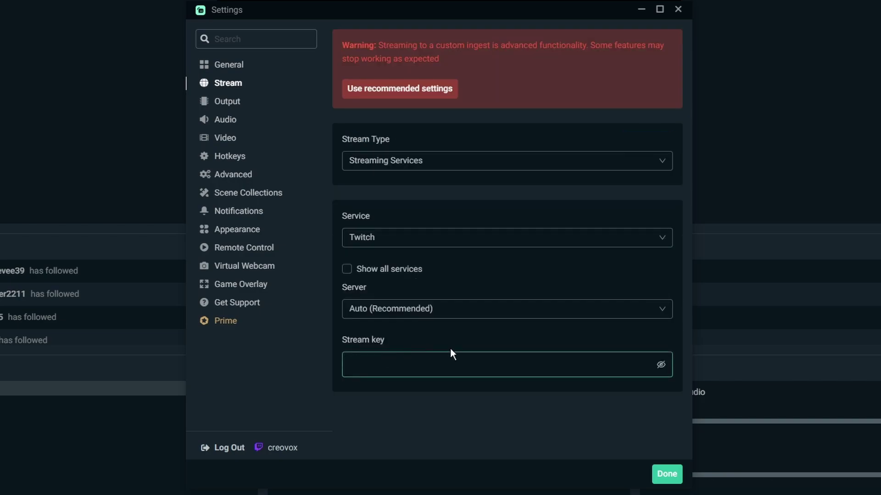
click(462, 166)
click(462, 166)
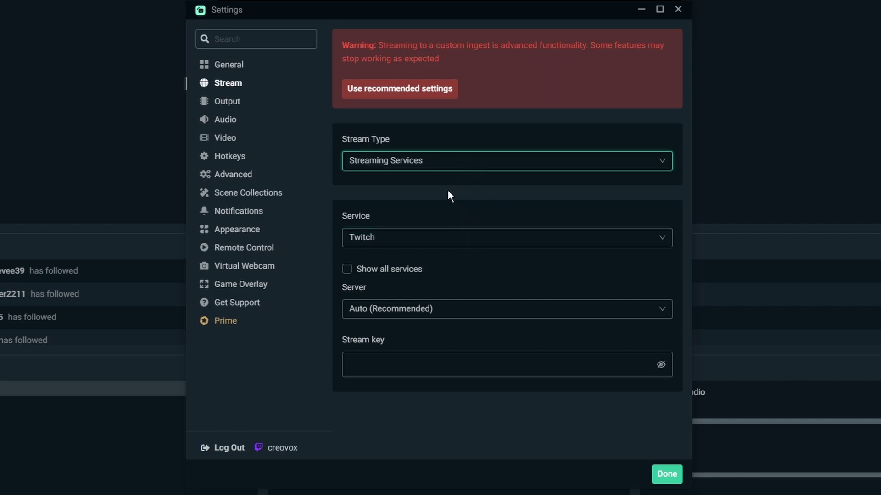
Browse the full streaming service list, then set the stream type to Custom Streaming Server.
click(385, 278)
click(435, 242)
scroll(465, 333, down, 10)
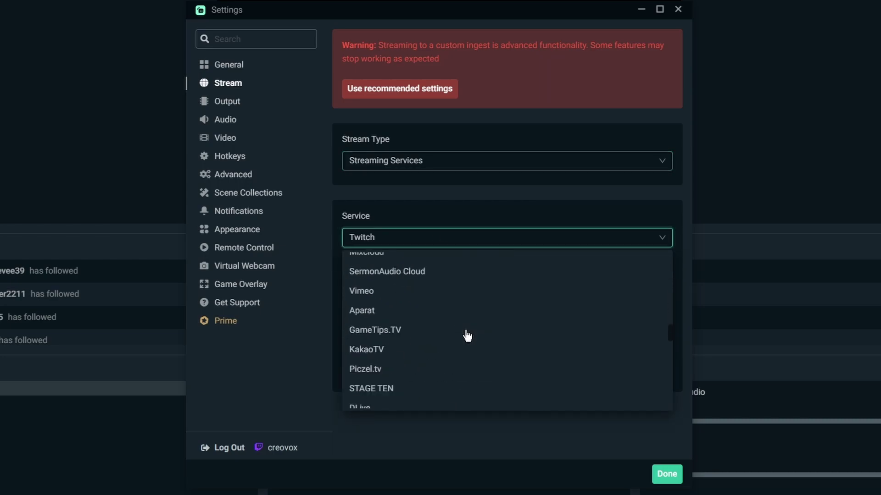
scroll(468, 336, down, 15)
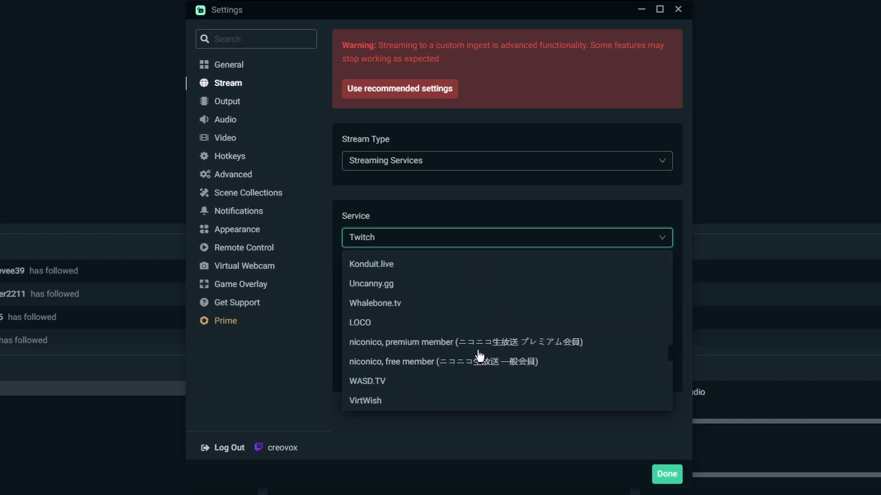
scroll(475, 364, up, 20)
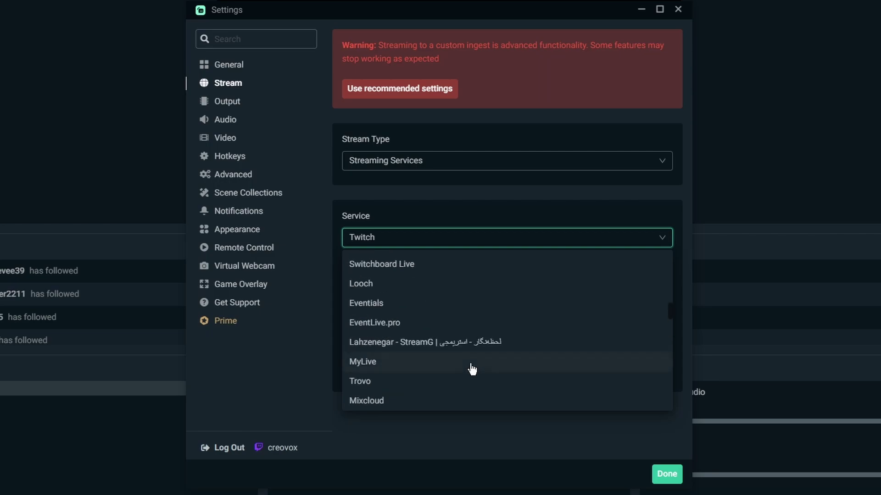
click(476, 438)
click(438, 165)
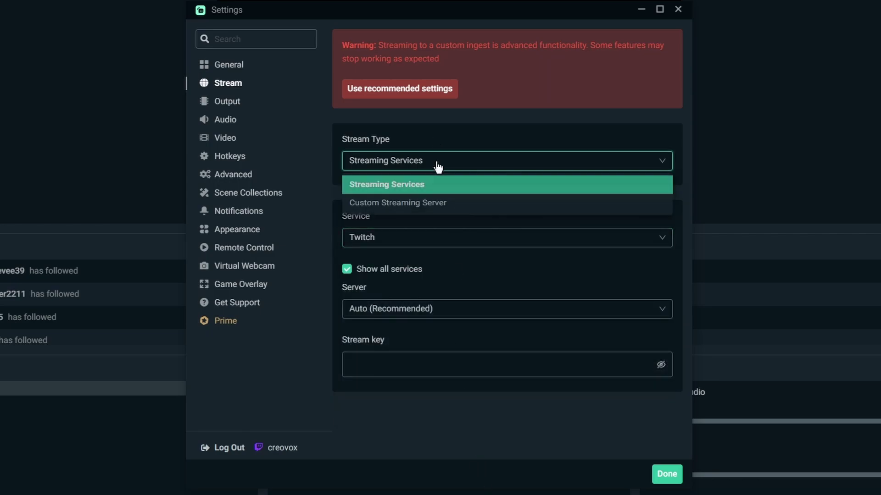
click(419, 208)
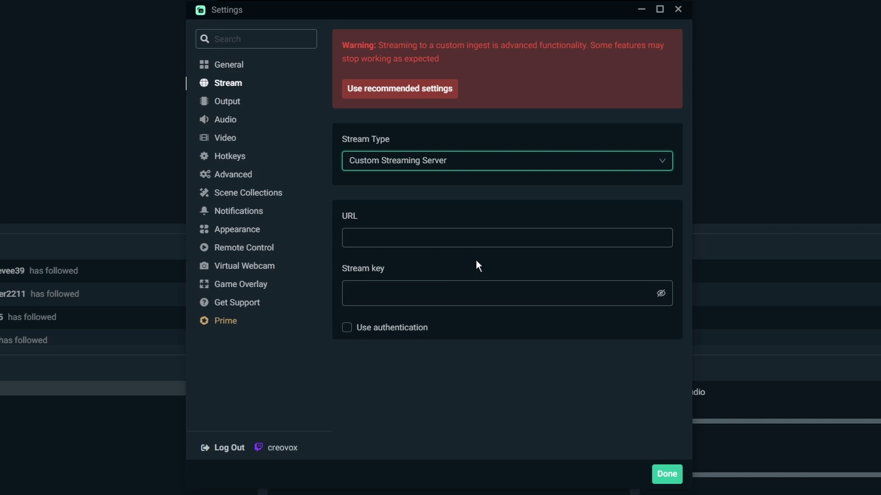
Switch the Output Mode from Advanced to Simple and look over the streaming encoder choices.
click(225, 101)
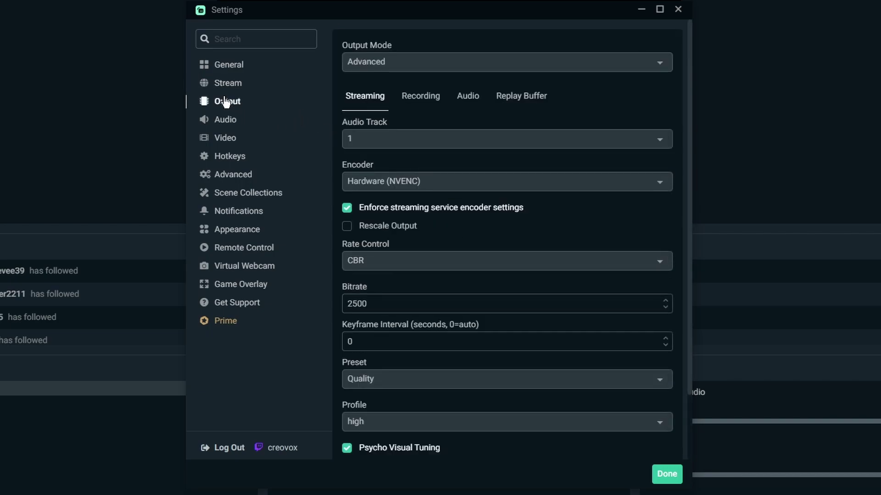
click(398, 63)
click(386, 84)
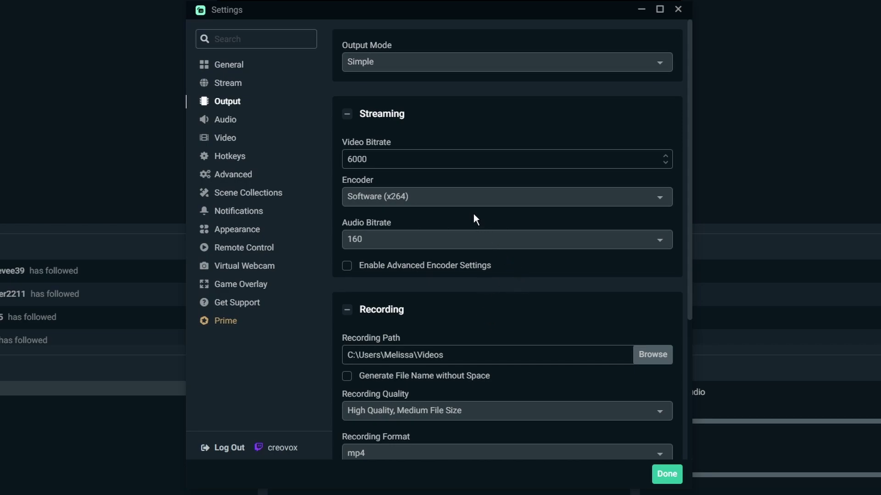
click(481, 197)
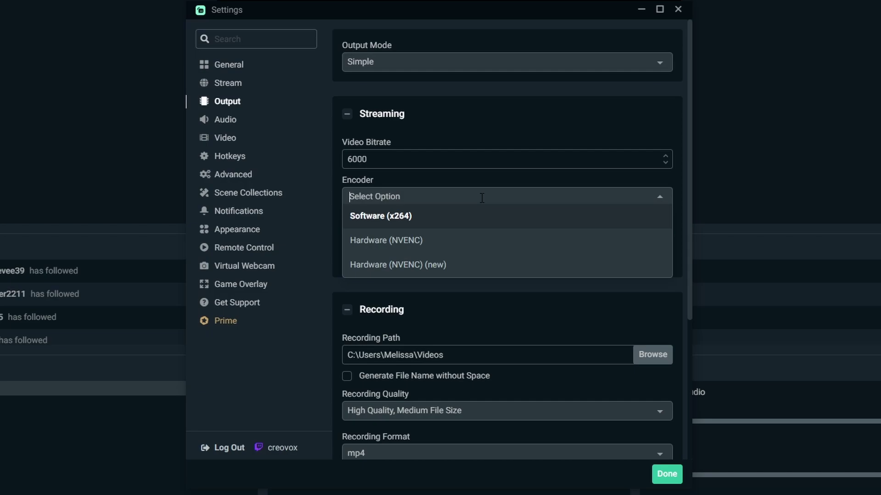
Keep the Software (x264) streaming encoder, 160 audio bitrate and Hardware (NVENC) (new) recording encoder.
click(476, 215)
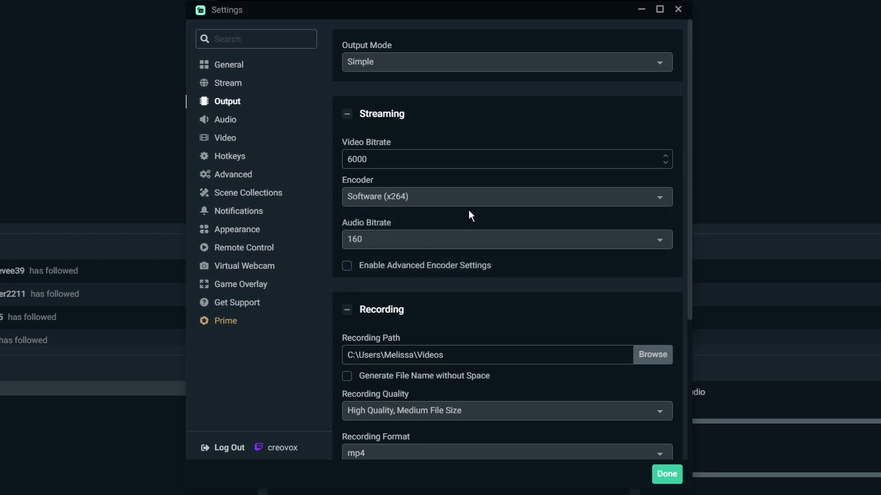
click(471, 241)
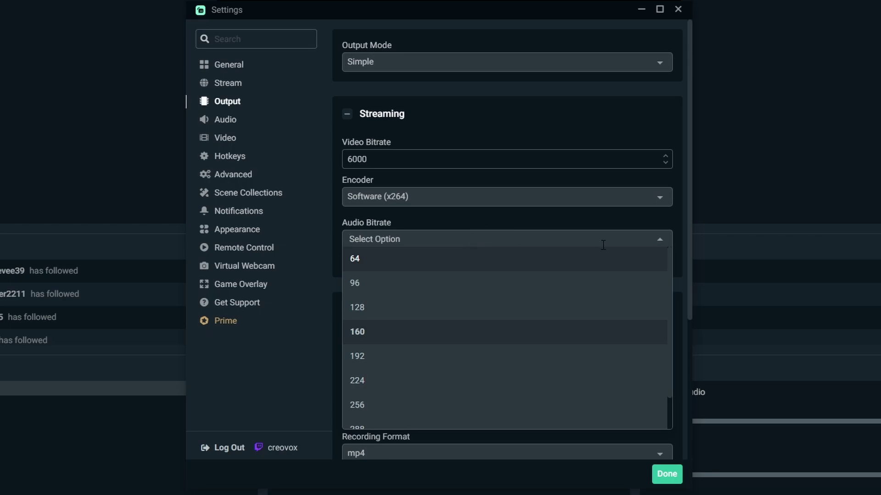
click(659, 242)
scroll(523, 298, down, 5)
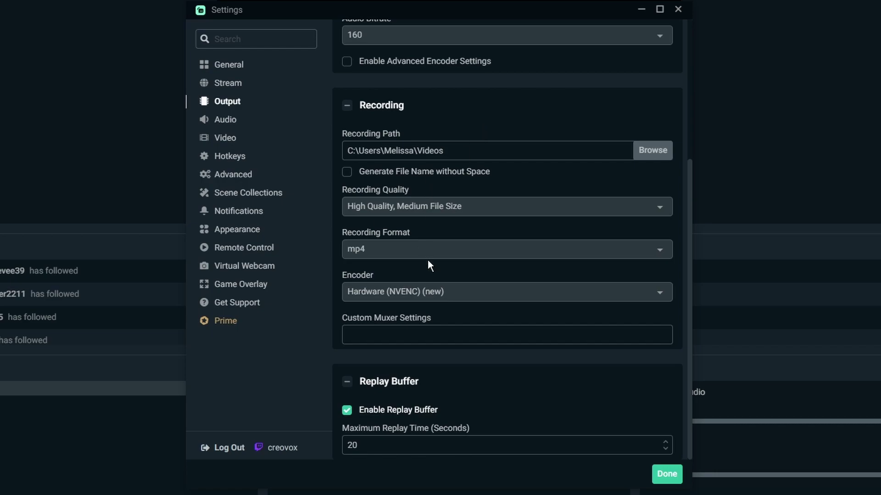
click(492, 293)
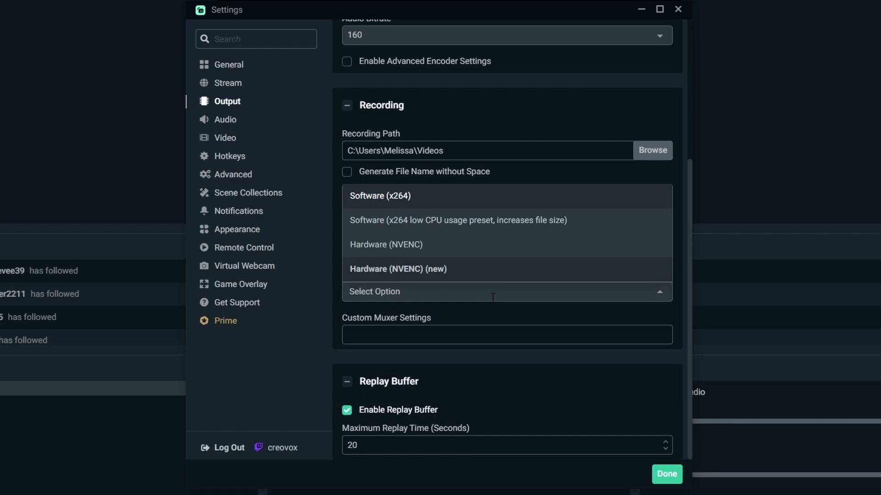
click(467, 358)
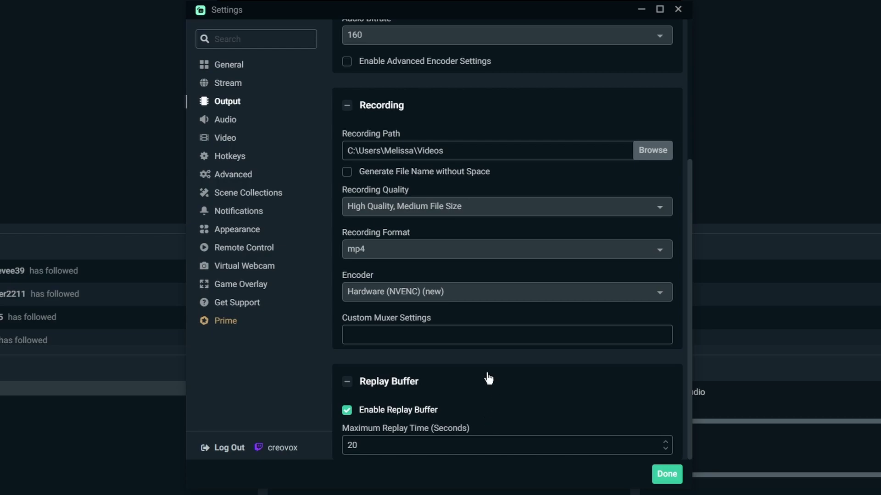
click(228, 123)
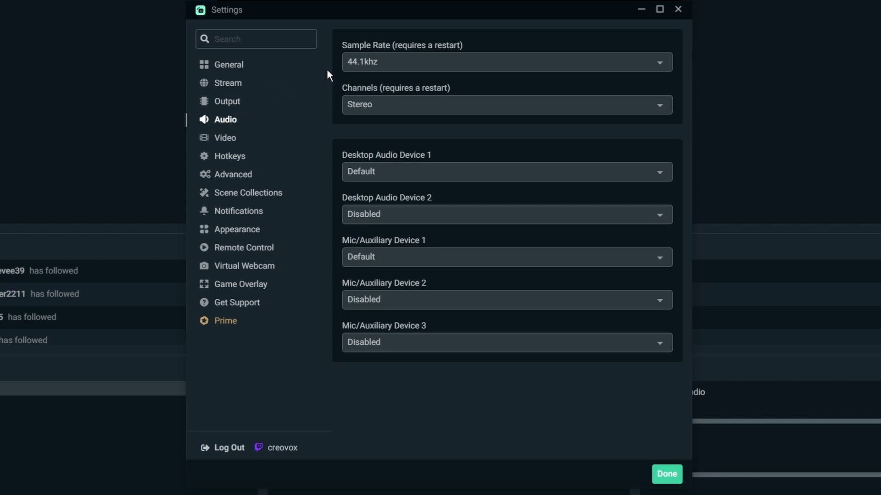
Keep the 44.1khz sample rate and Default first microphone, then go through Video to Hotkeys.
click(388, 60)
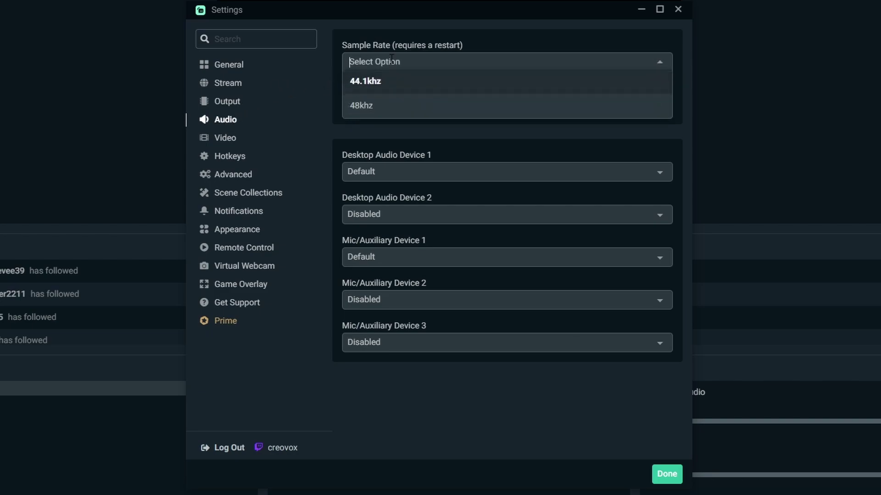
click(354, 81)
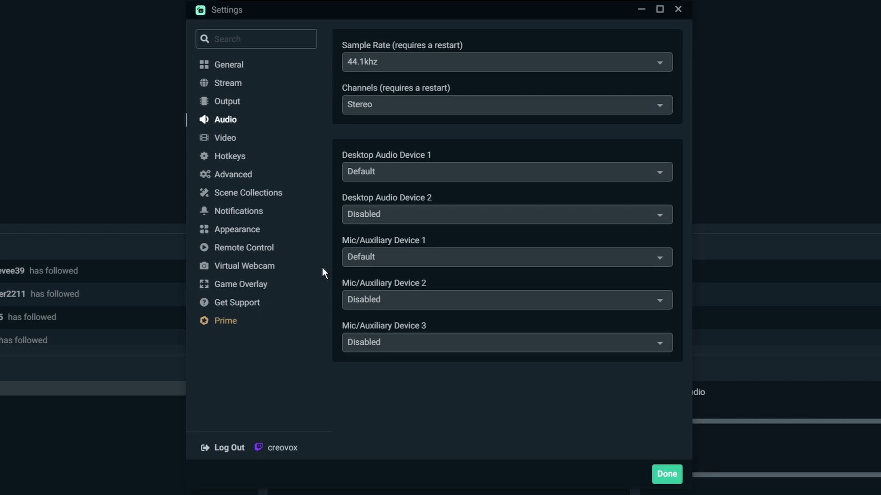
click(353, 256)
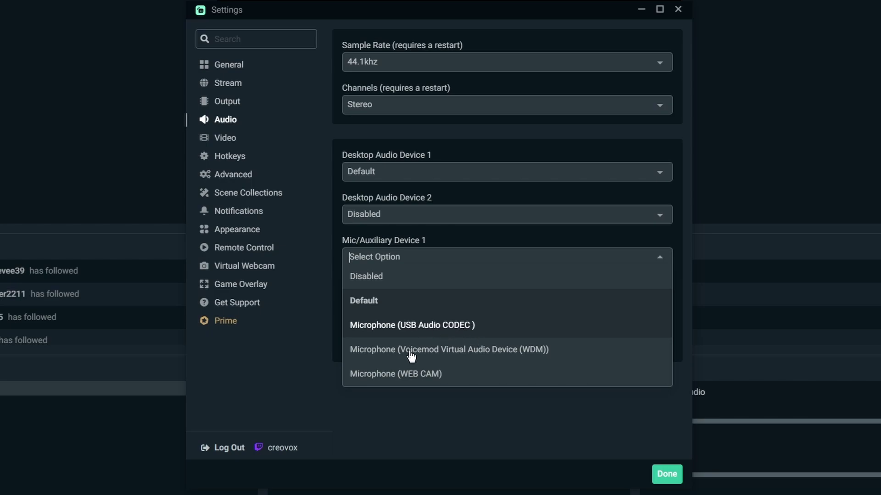
click(385, 417)
click(227, 140)
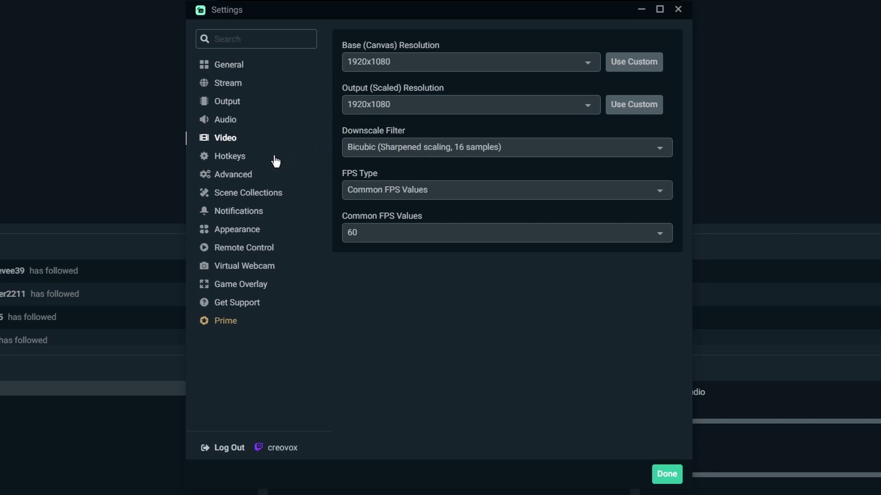
click(237, 160)
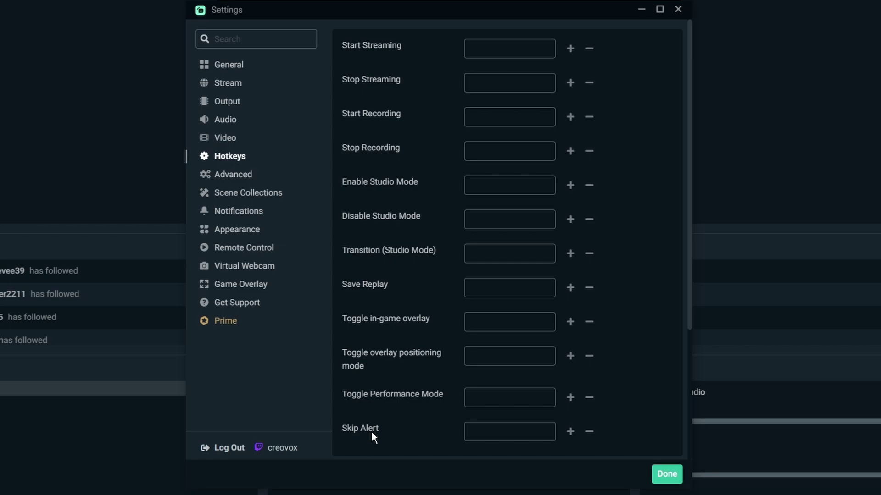
Assign F7 to Start Streaming and F8 to Stop Streaming, replacing an accidental Space.
click(506, 49)
key(F7)
click(500, 84)
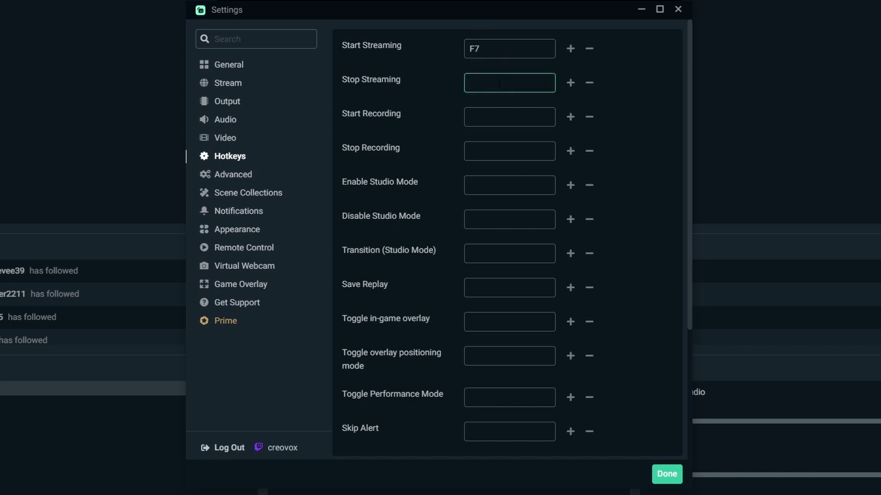
key(space)
drag(504, 81, 452, 87)
key(F8)
scroll(404, 229, down, 2)
scroll(400, 222, up, 2)
scroll(399, 220, down, 3)
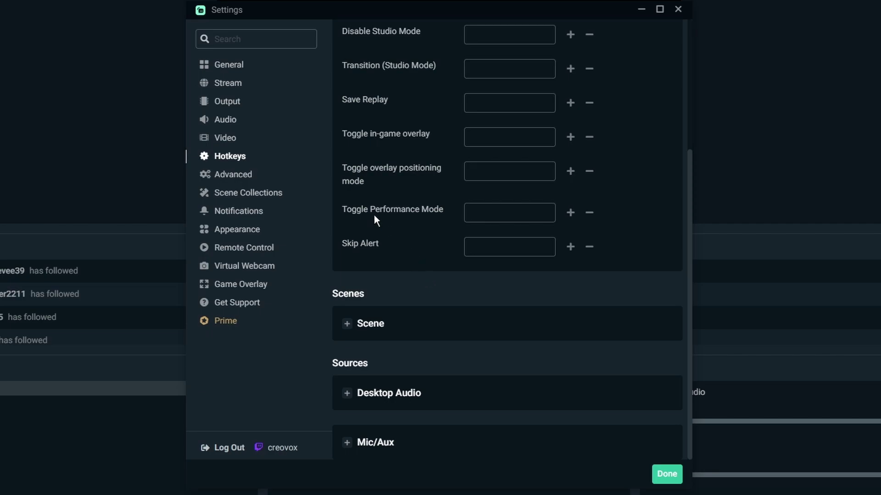
In the Advanced settings, set YUV Color Space to 709 and YUV Color Range to Full.
click(237, 177)
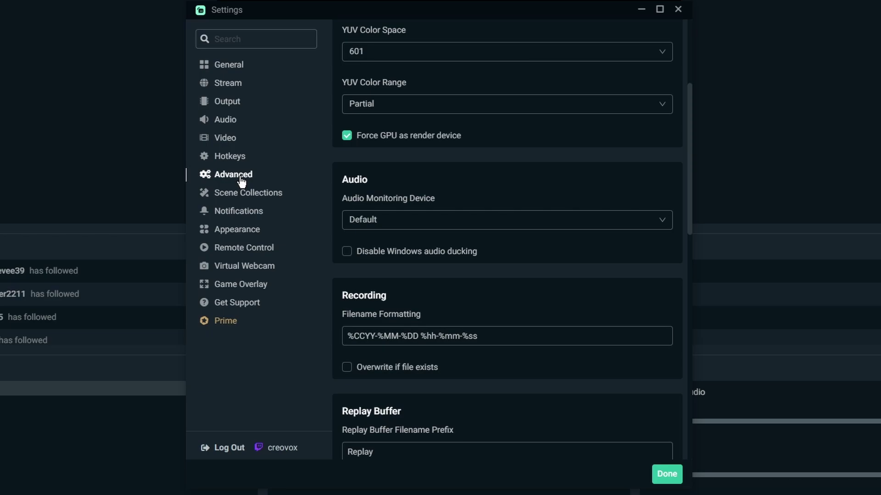
scroll(340, 192, up, 1)
scroll(340, 134, up, 2)
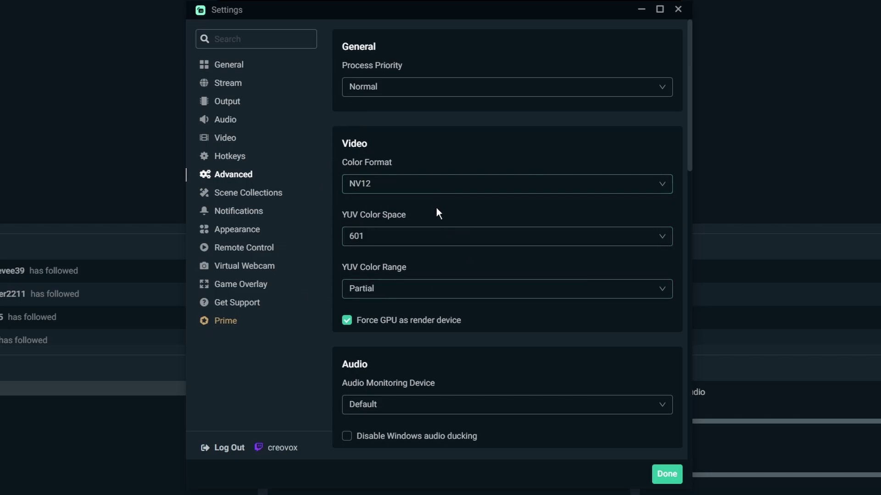
click(442, 238)
click(424, 281)
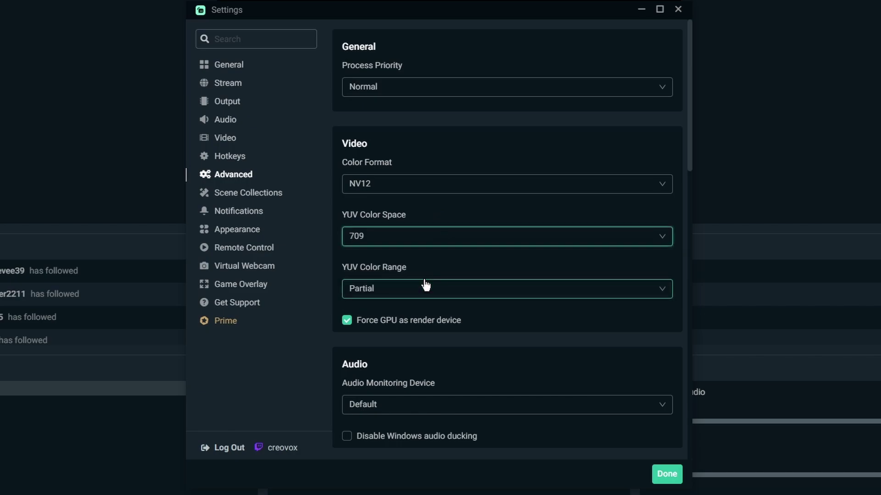
click(416, 295)
click(410, 332)
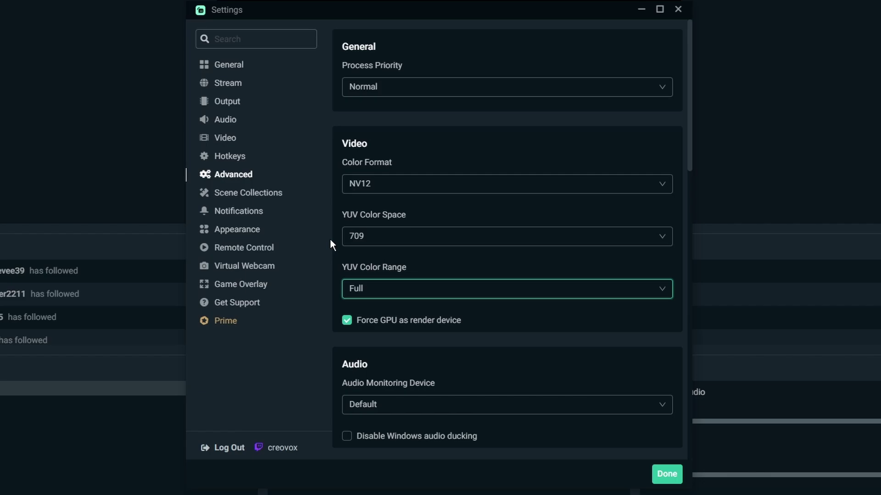
scroll(383, 359, down, 4)
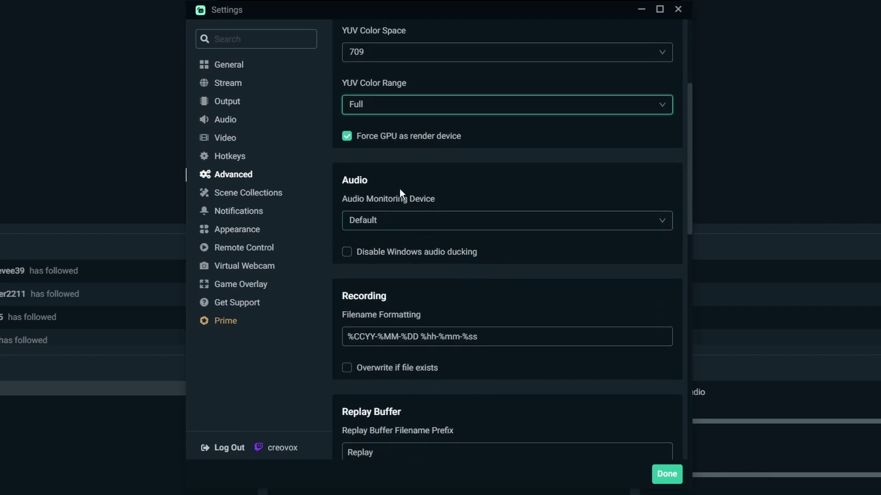
scroll(400, 195, down, 10)
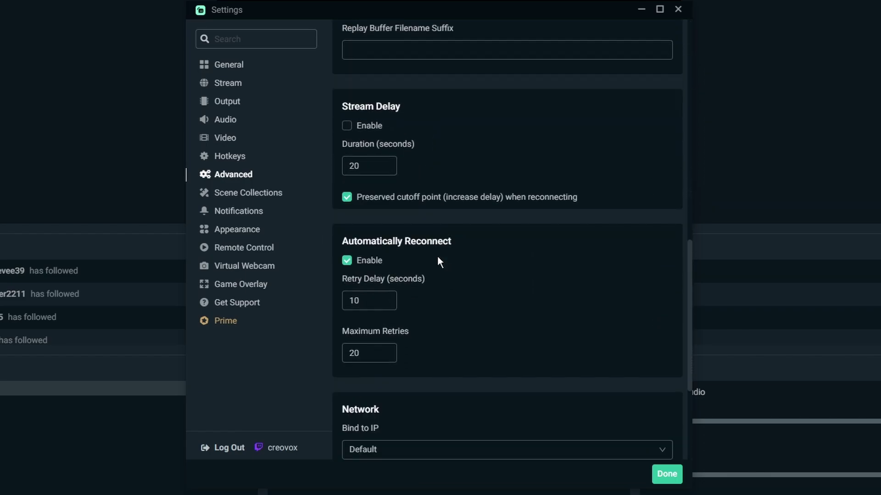
scroll(438, 262, down, 4)
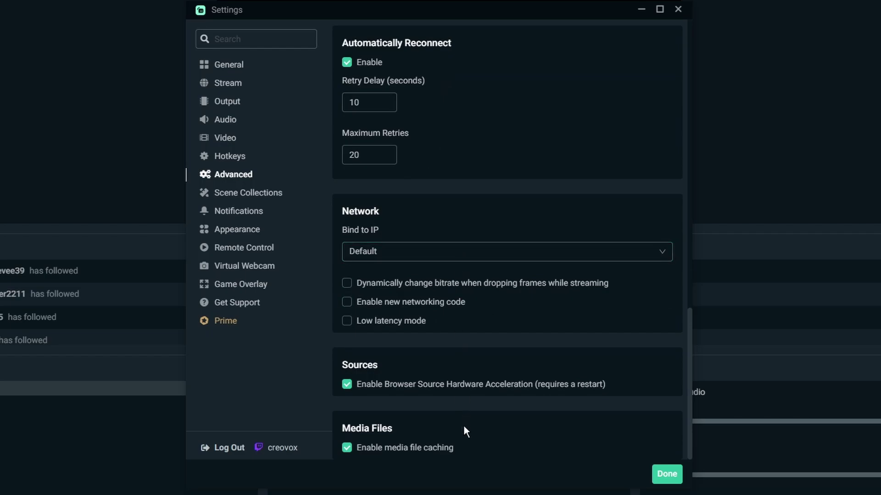
scroll(463, 426, up, 18)
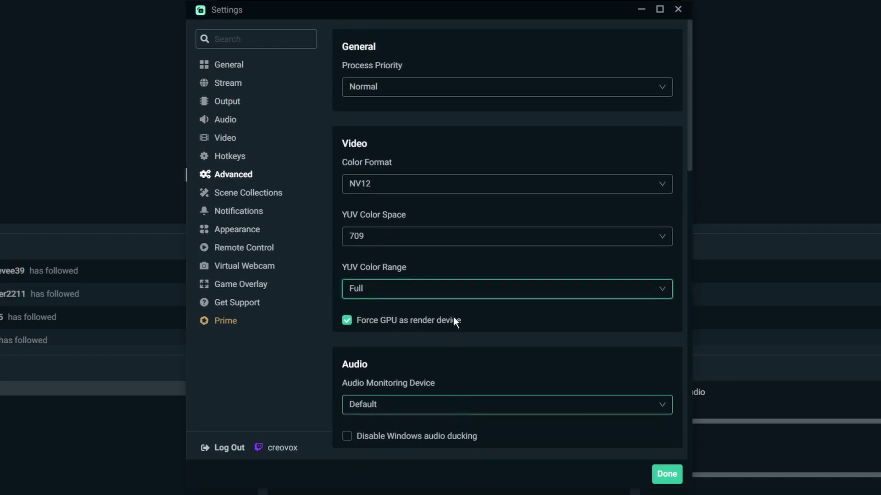
Show the Scene Collections settings with the overlay export/import and widget import options.
click(236, 192)
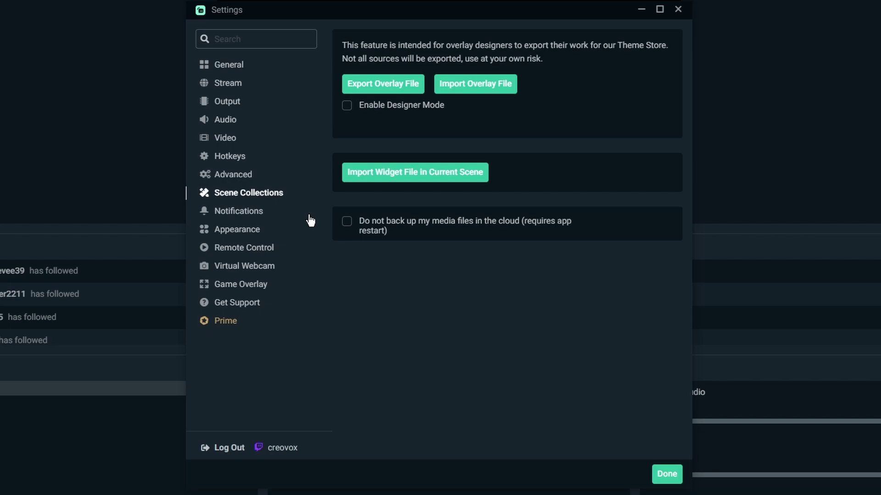
Show the Notifications settings with the 25% skipped and dropped frame thresholds.
click(259, 216)
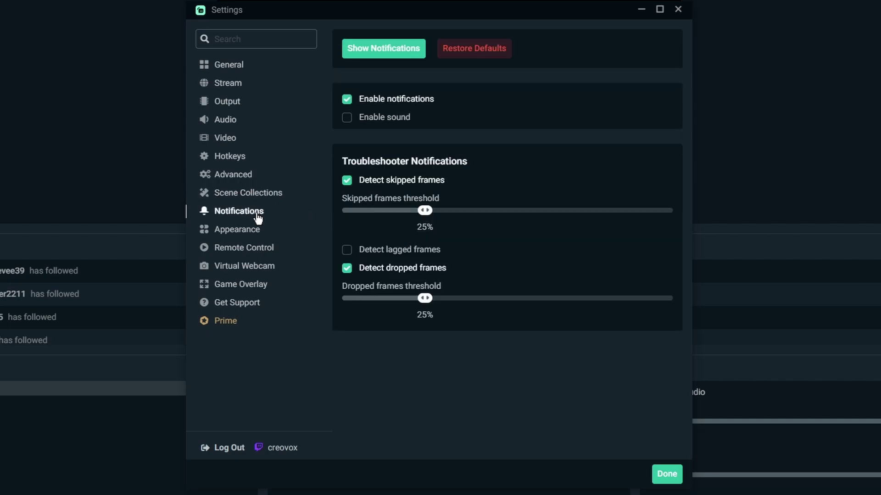
In the Appearance settings, reopen the Theme list and leave it on Night.
click(242, 232)
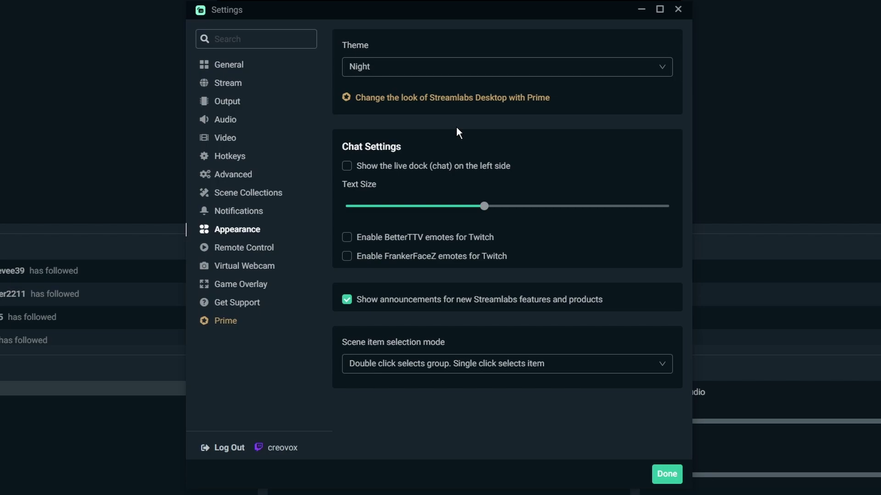
click(454, 74)
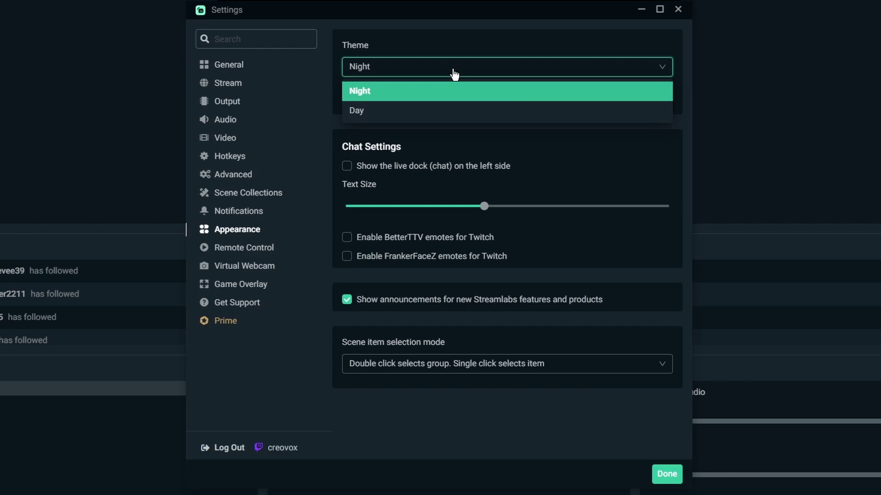
click(454, 73)
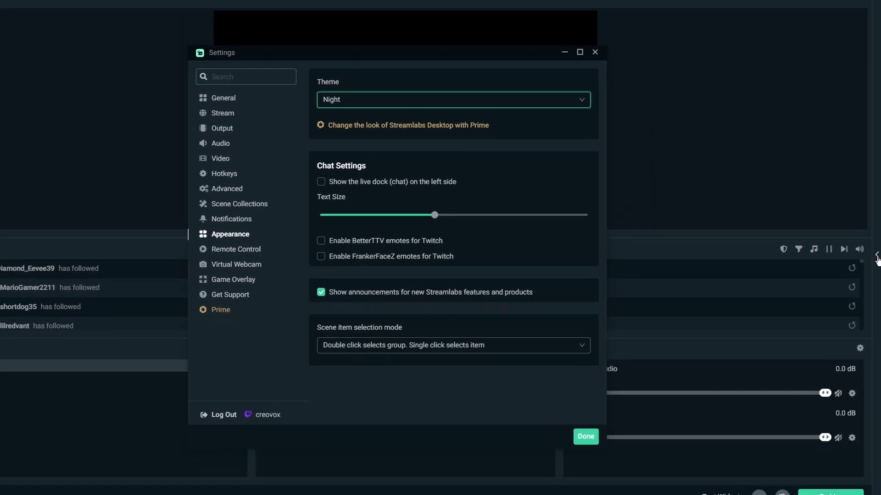
Toggle the chat panel, turn off Show announcements in Appearance, then view the Remote Control Deck QR settings.
click(877, 256)
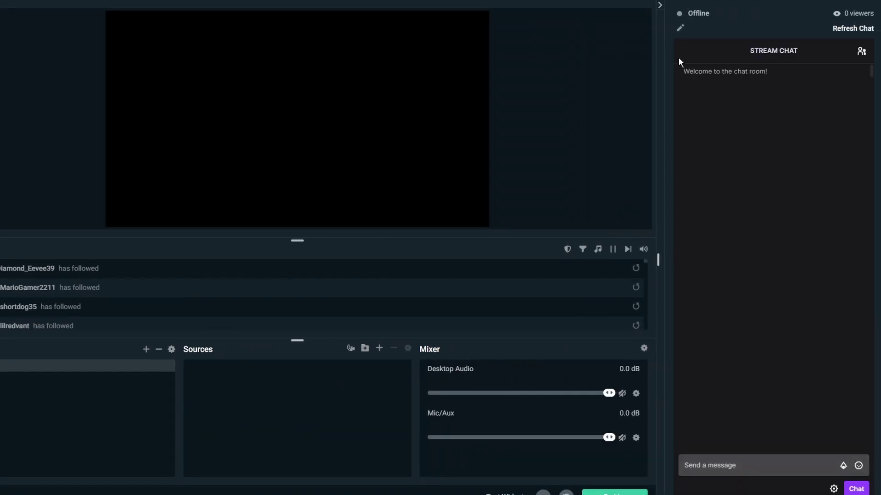
click(661, 6)
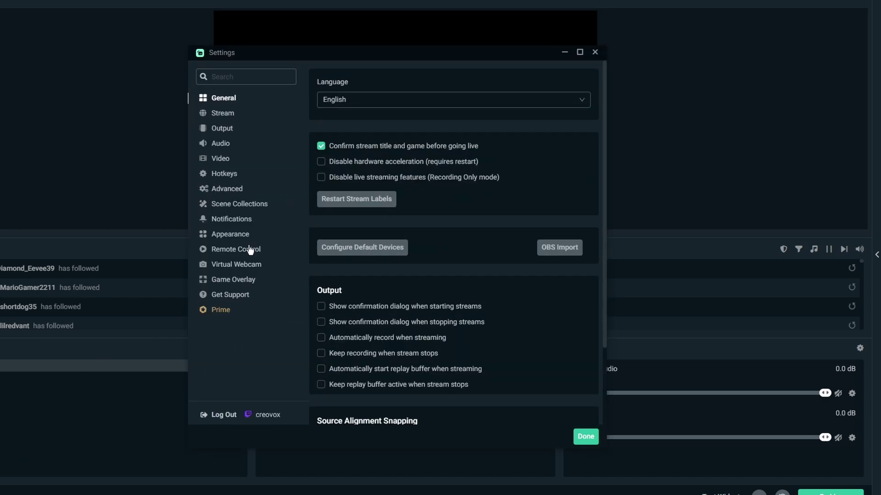
click(227, 235)
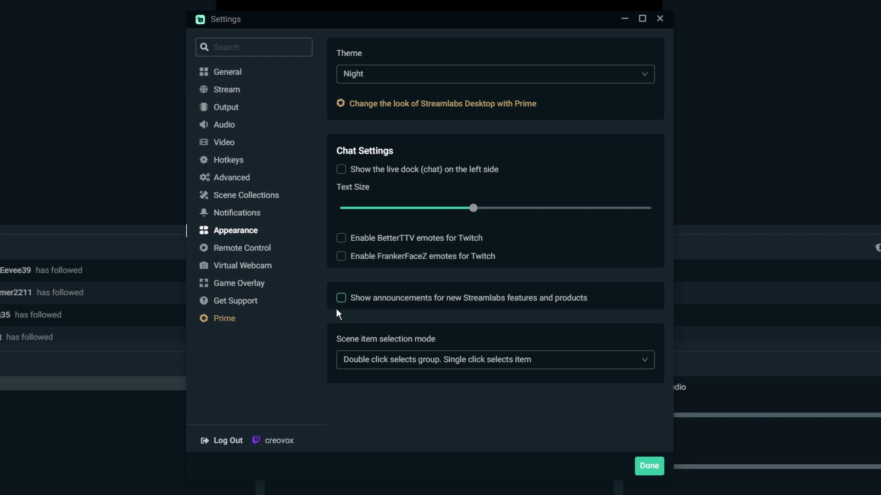
click(235, 252)
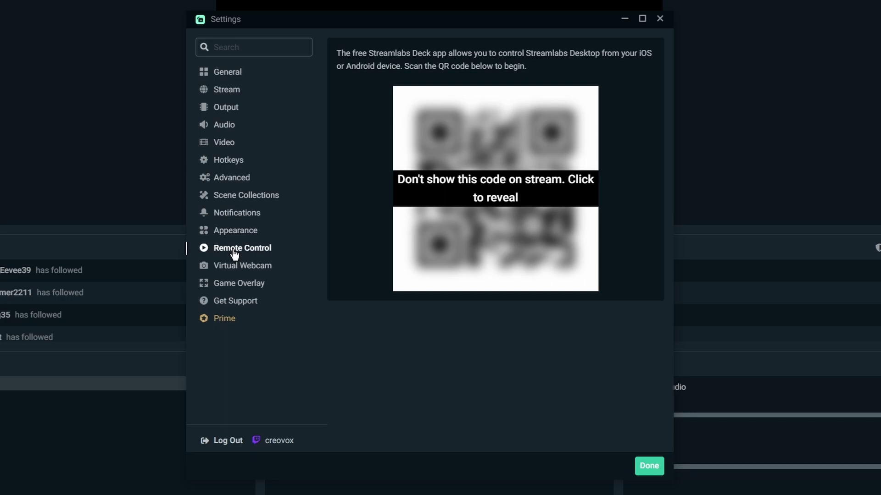
Review the Virtual Webcam options, then view Game Overlay settings with the in-game overlay left disabled.
click(235, 272)
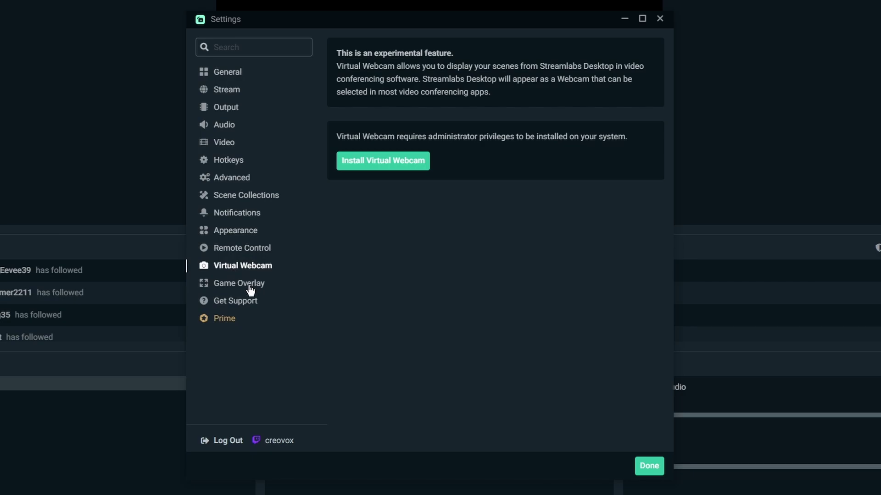
click(246, 287)
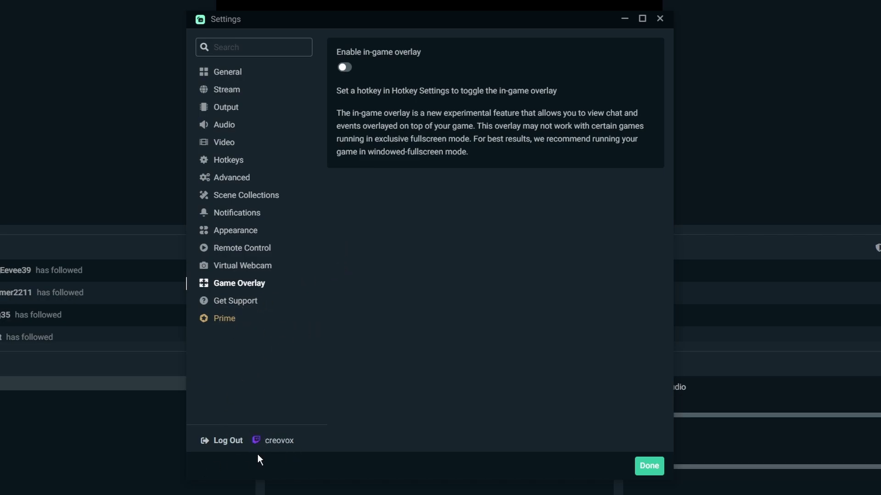
Close the Settings window to return to the main editor.
click(659, 21)
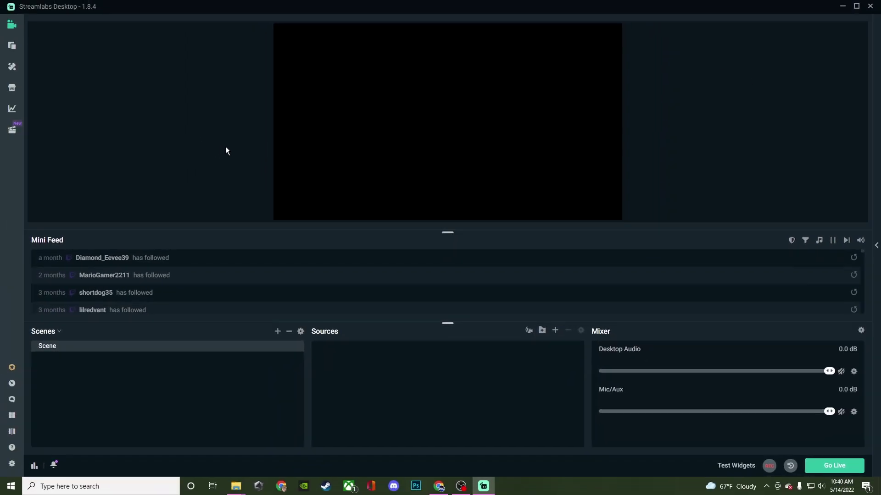